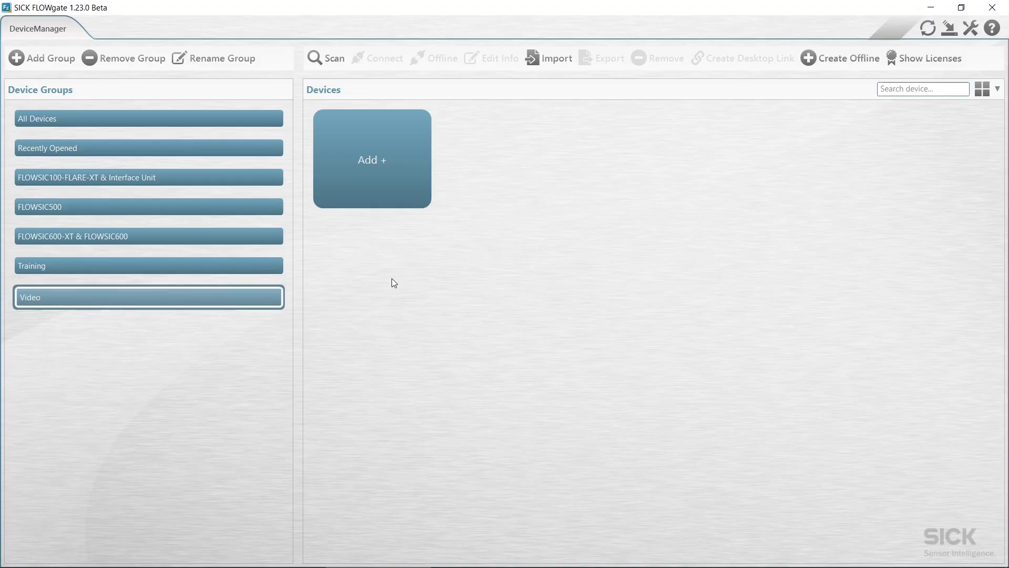
Scan over the infrared head, connect to the FLOWSIC500 and log in as the authorized user with its password
{"action": "left_click", "coordinate": [327, 58]}
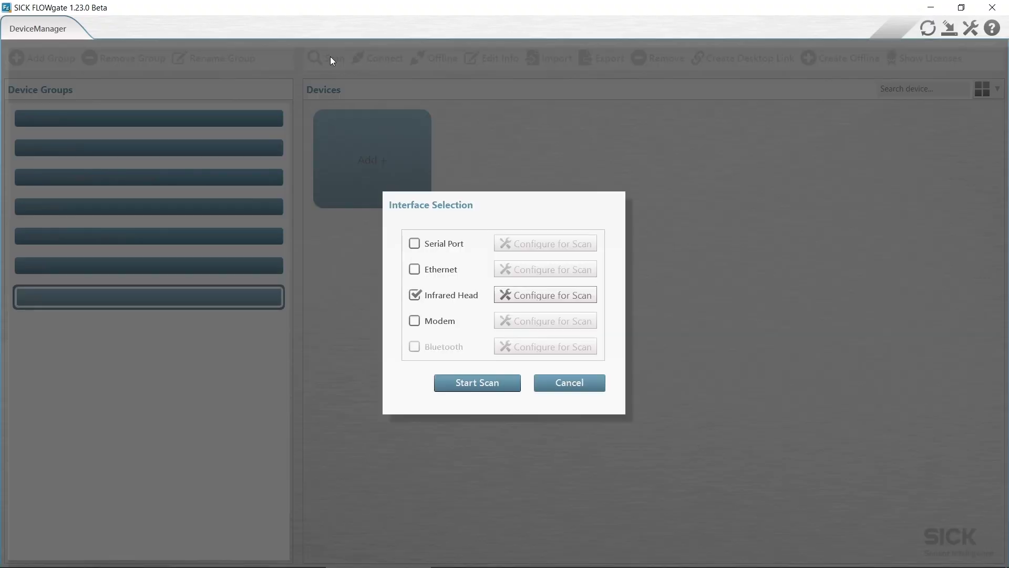
{"action": "left_click", "coordinate": [484, 383]}
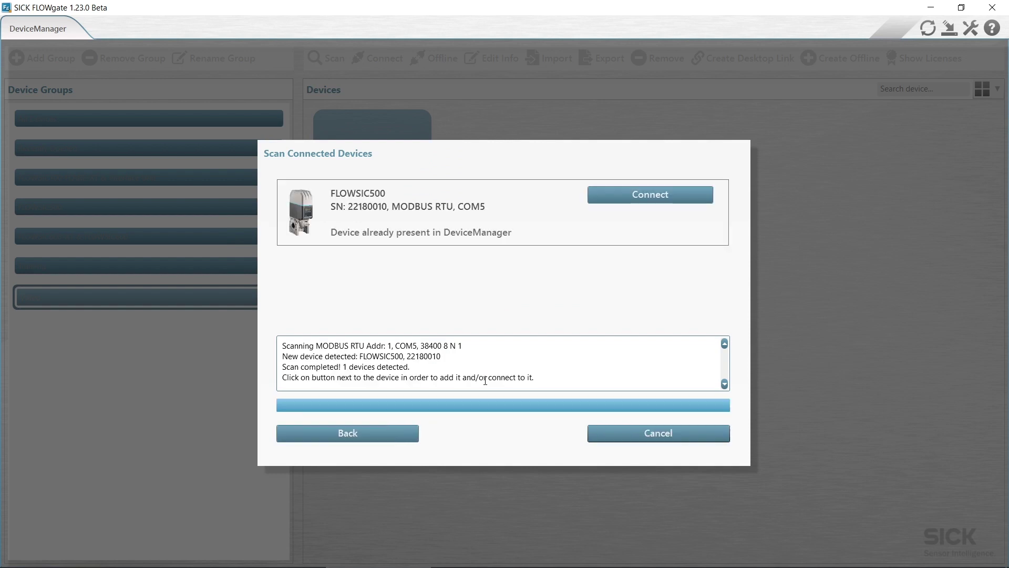
{"action": "left_click", "coordinate": [657, 192]}
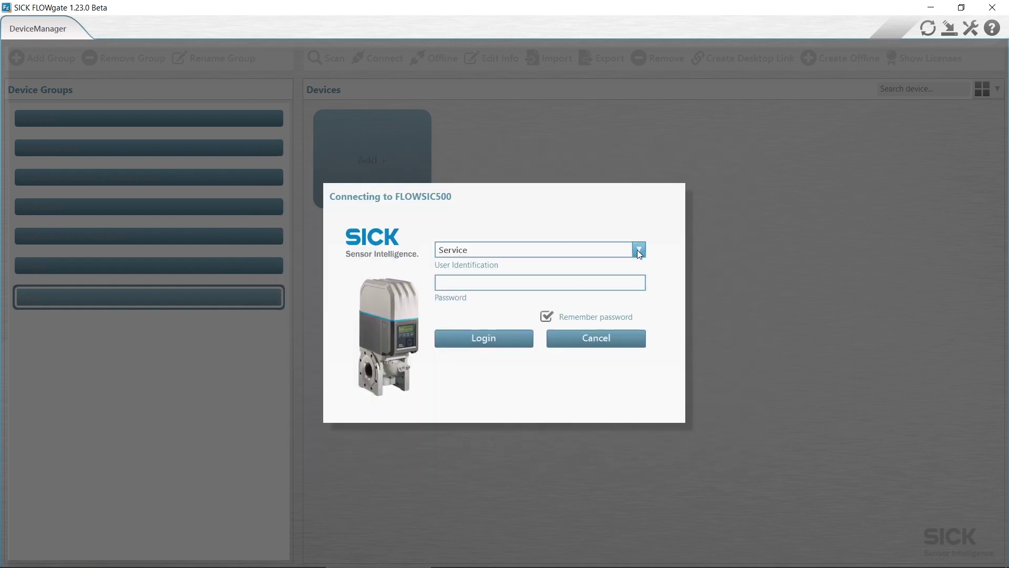
{"action": "left_click", "coordinate": [507, 294]}
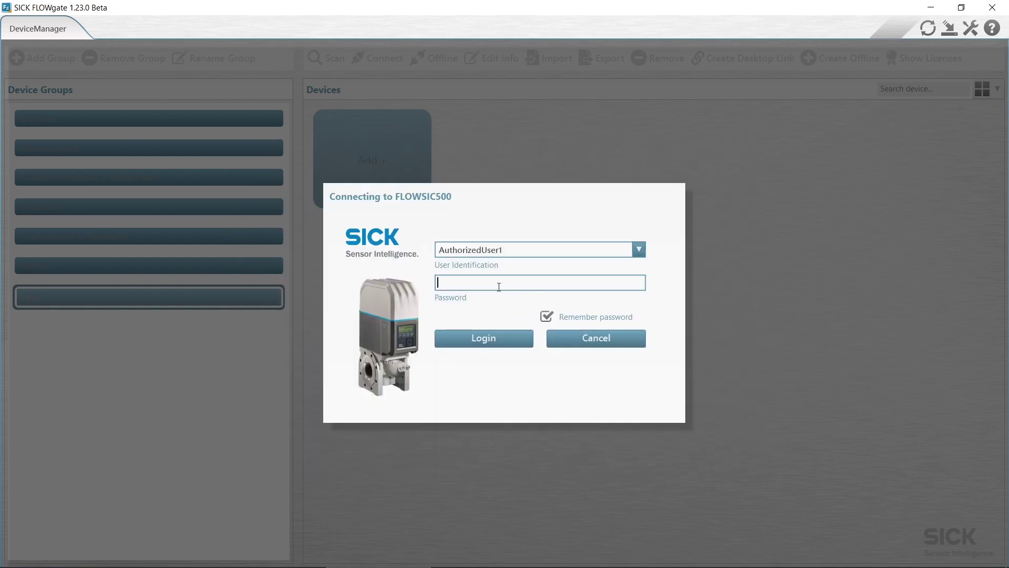
{"action": "type", "text": "HIDE"}
{"action": "key", "text": "Return"}
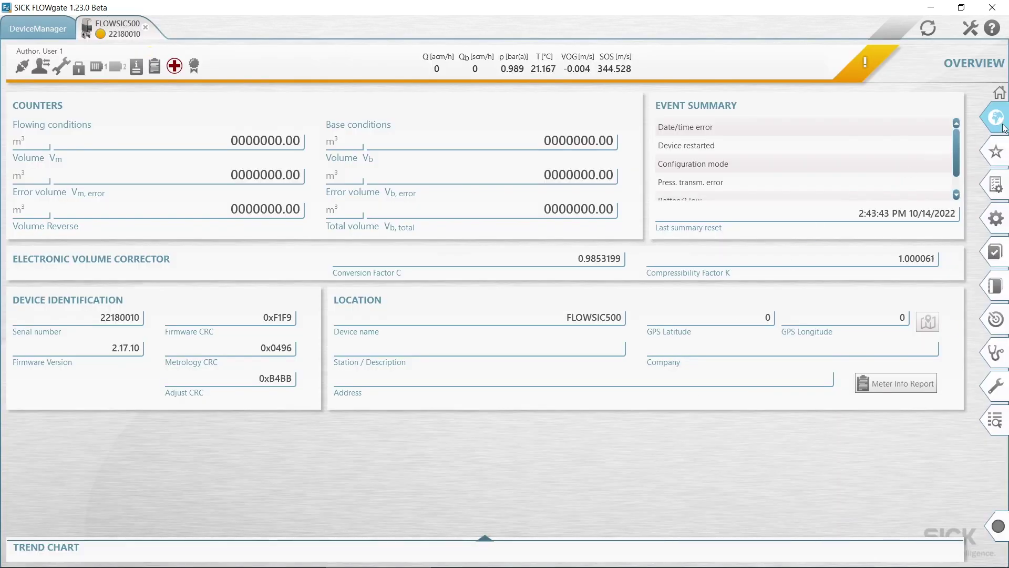
Open Commissioning from the right navigation bar to show the FLOWSIC500 Identification step
{"action": "mouse_move", "coordinate": [1002, 134]}
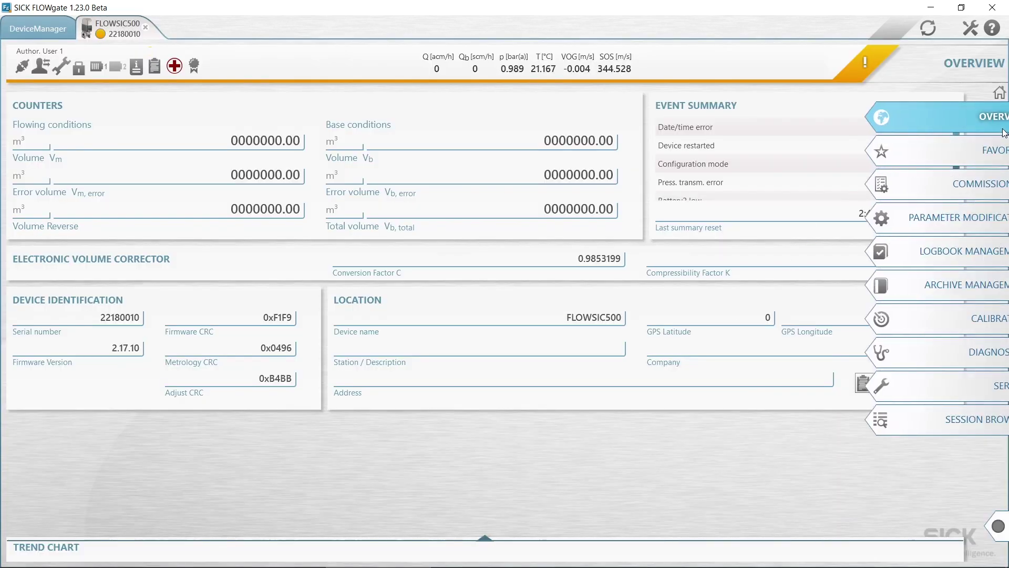
{"action": "left_click", "coordinate": [994, 190]}
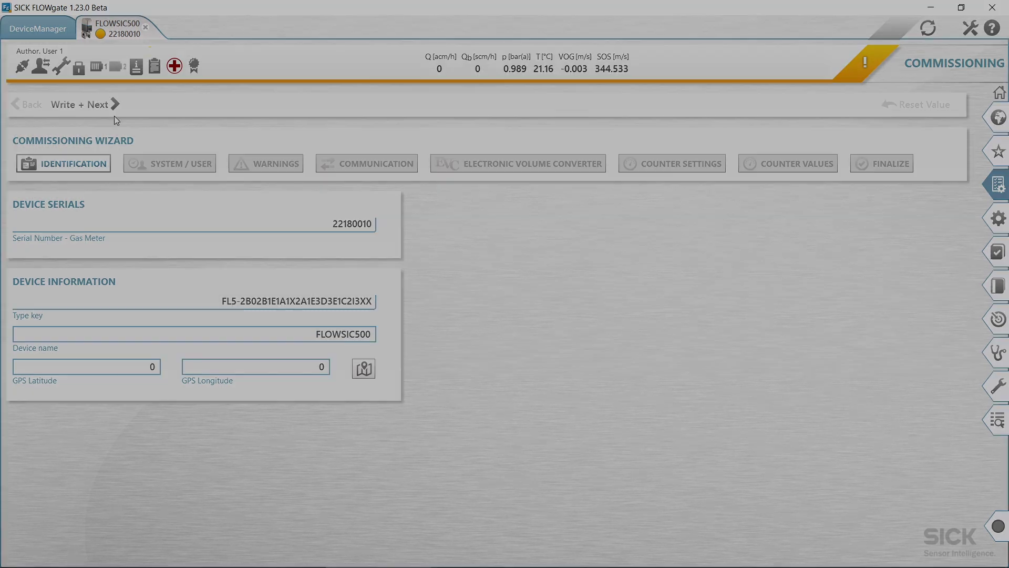
Advance to System / User and sync the meter's date, time and time zone (UTC+01:00) with the PC
{"action": "left_click", "coordinate": [102, 105]}
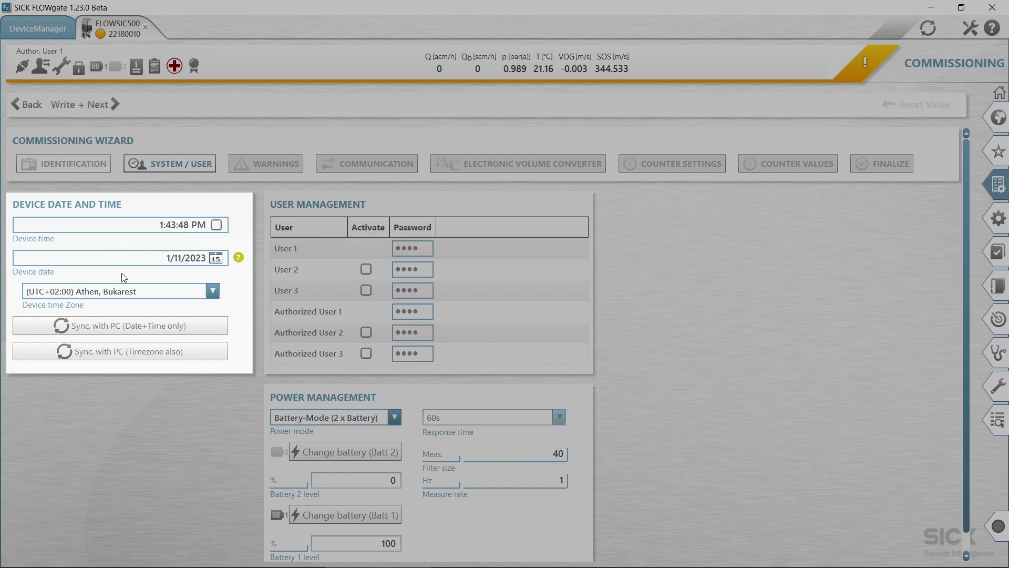
{"action": "left_click", "coordinate": [144, 326]}
{"action": "left_click", "coordinate": [140, 357]}
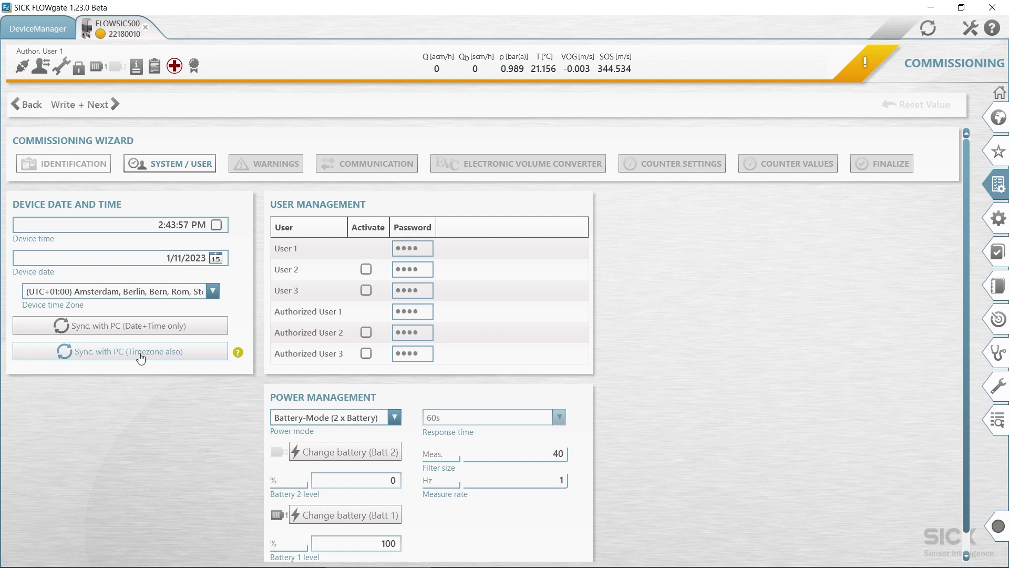
{"action": "scroll", "coordinate": [662, 379], "scroll_direction": "down", "scroll_amount": 1}
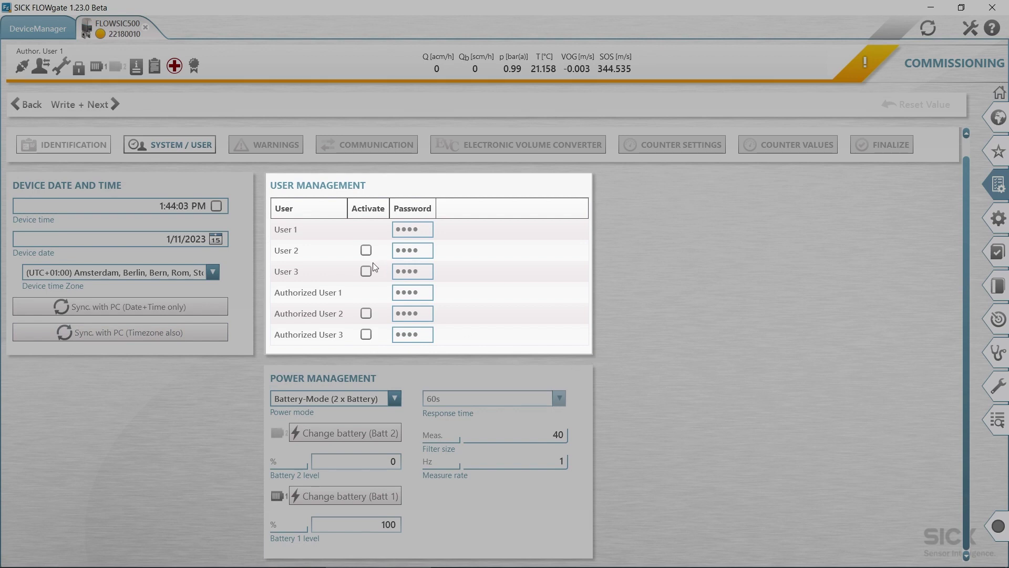
Tick Activate for User 2 and enter a new password in its Password field
{"action": "left_click", "coordinate": [366, 250]}
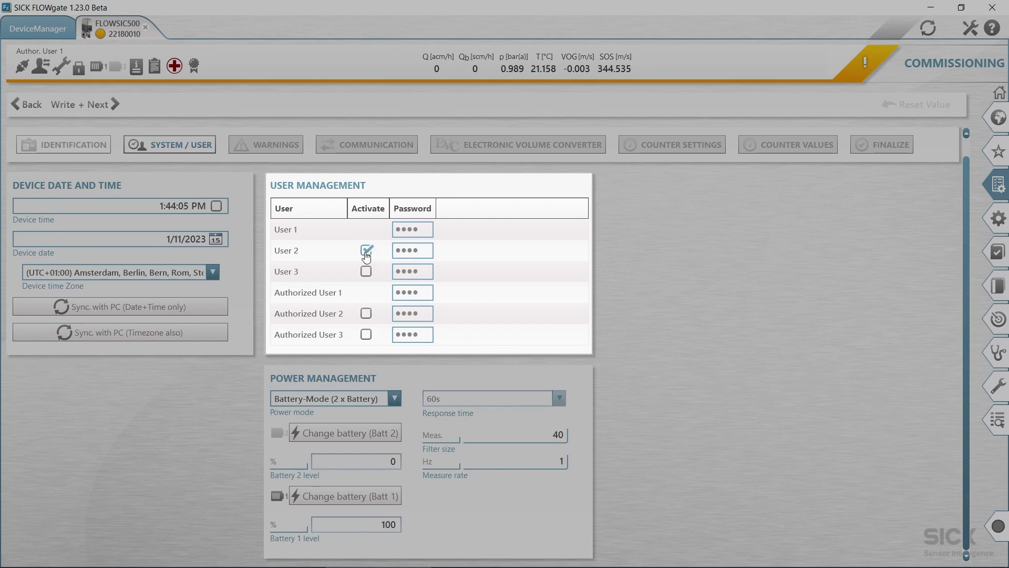
{"action": "left_click", "coordinate": [423, 253]}
{"action": "type", "text": "1234"}
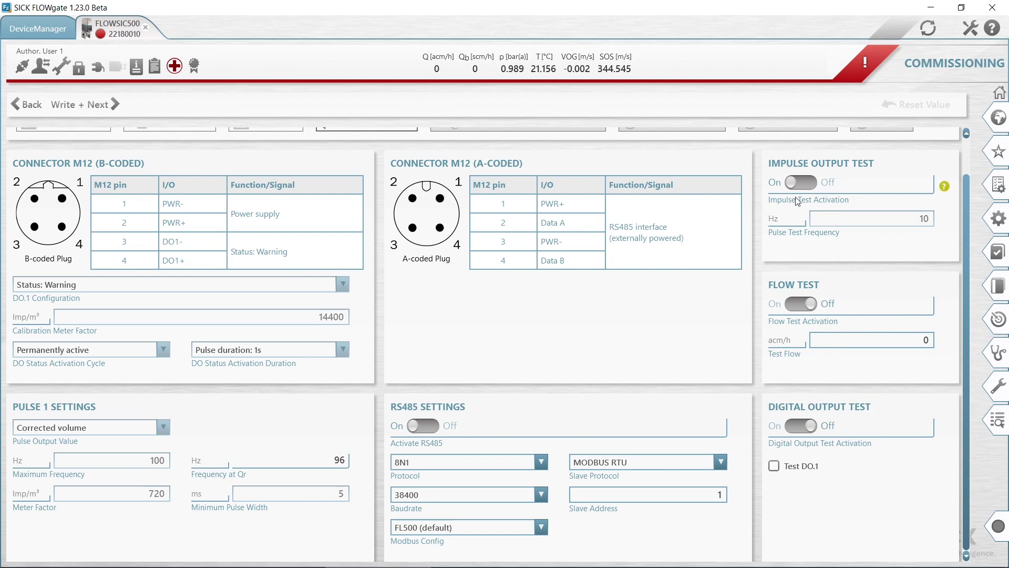
Switch on the flow test and change the test flow value to 0
{"action": "left_click", "coordinate": [881, 217]}
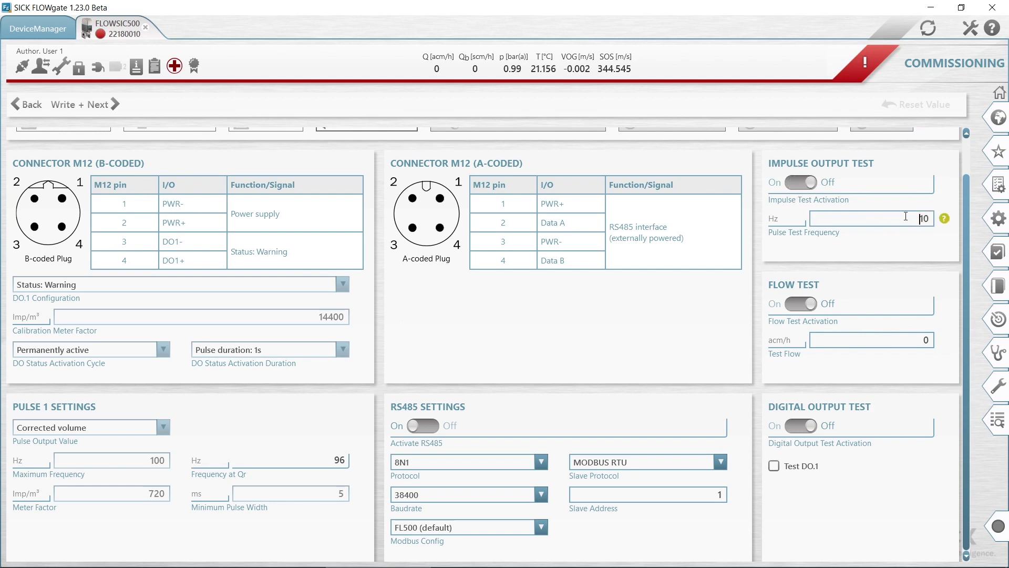
{"action": "left_click", "coordinate": [801, 303]}
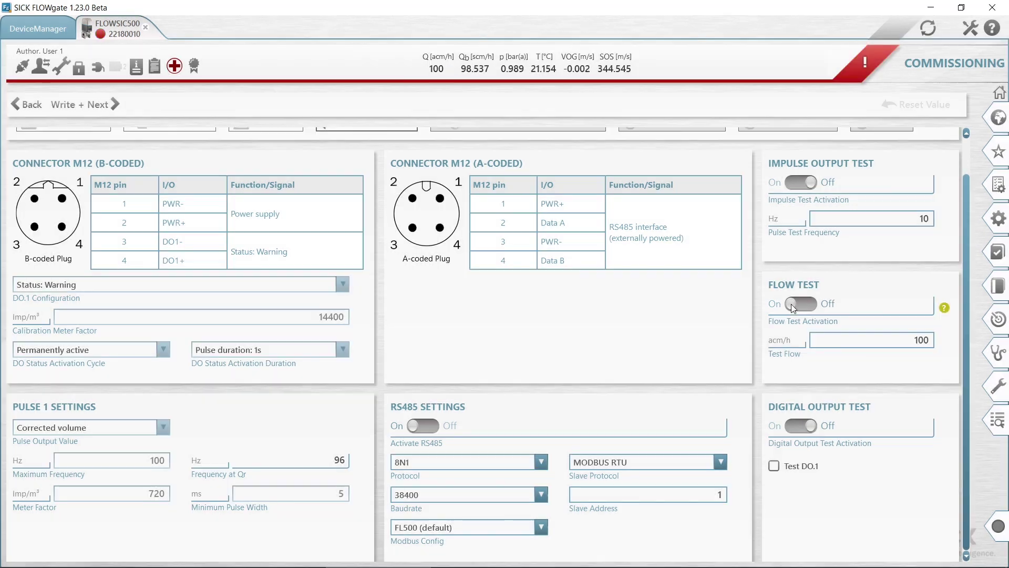
{"action": "left_click", "coordinate": [903, 340]}
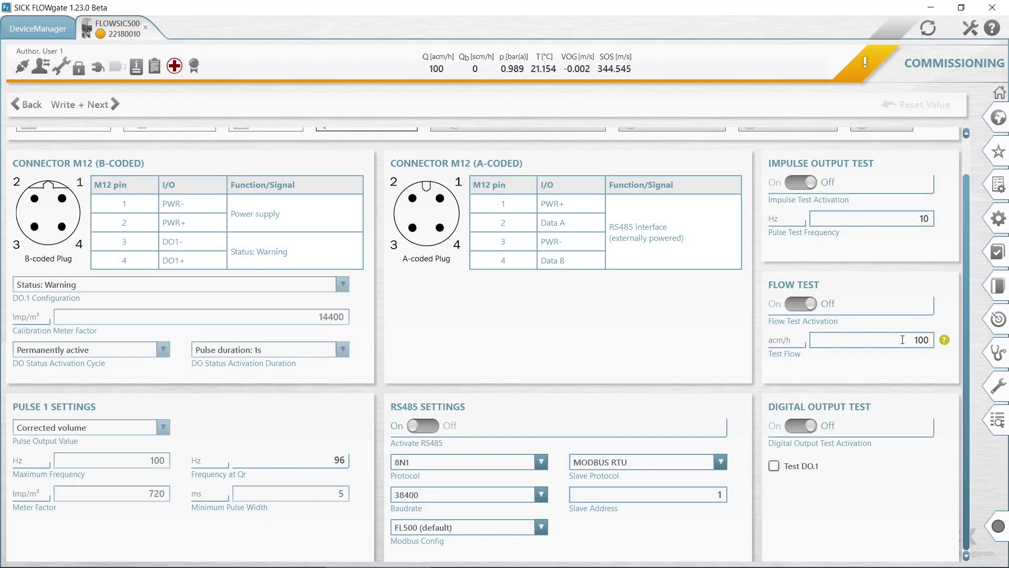
{"action": "double_click", "coordinate": [903, 340]}
{"action": "type", "text": "0"}
{"action": "key", "text": "Return"}
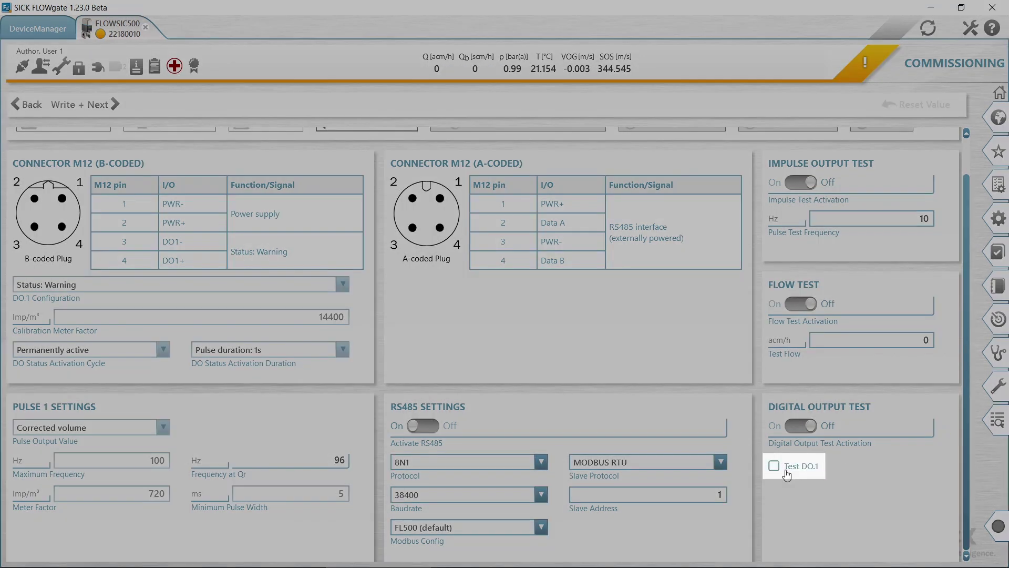
Run the DO.1 digital output test, then untick it to end the test
{"action": "left_click", "coordinate": [774, 465]}
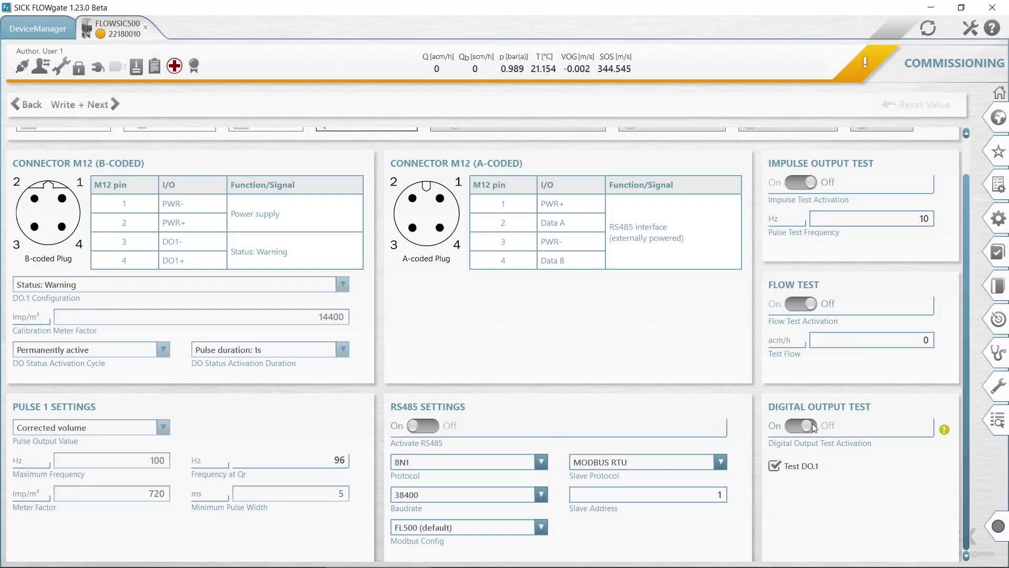
{"action": "left_click", "coordinate": [814, 427]}
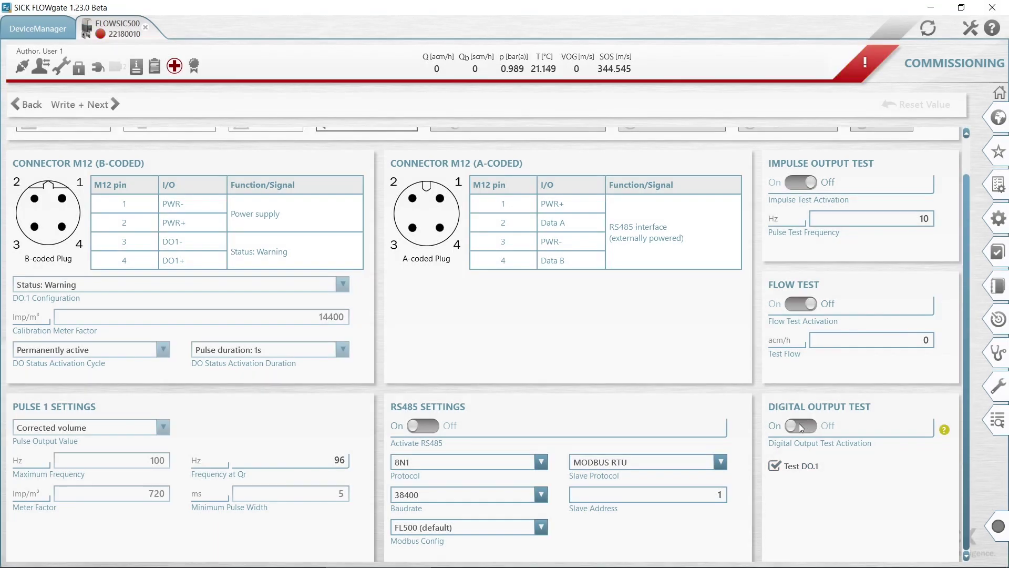
{"action": "left_click", "coordinate": [774, 467]}
Review Counter Settings (9 digits, 0.01 m³/Cnt resolutions) and write them to reach Counter Values
{"action": "scroll", "coordinate": [978, 171], "scroll_direction": "up", "scroll_amount": 1}
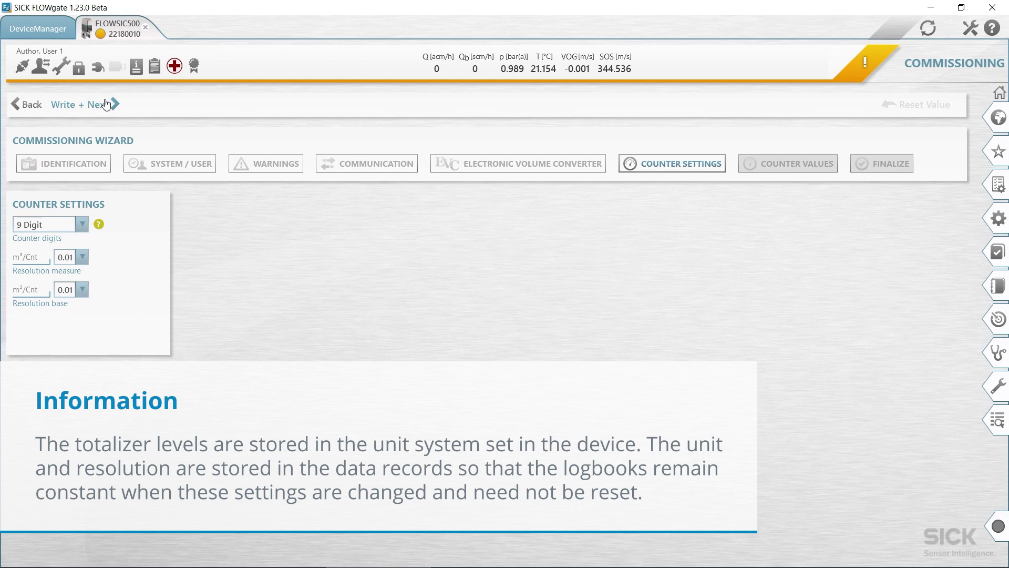
{"action": "left_click", "coordinate": [106, 105]}
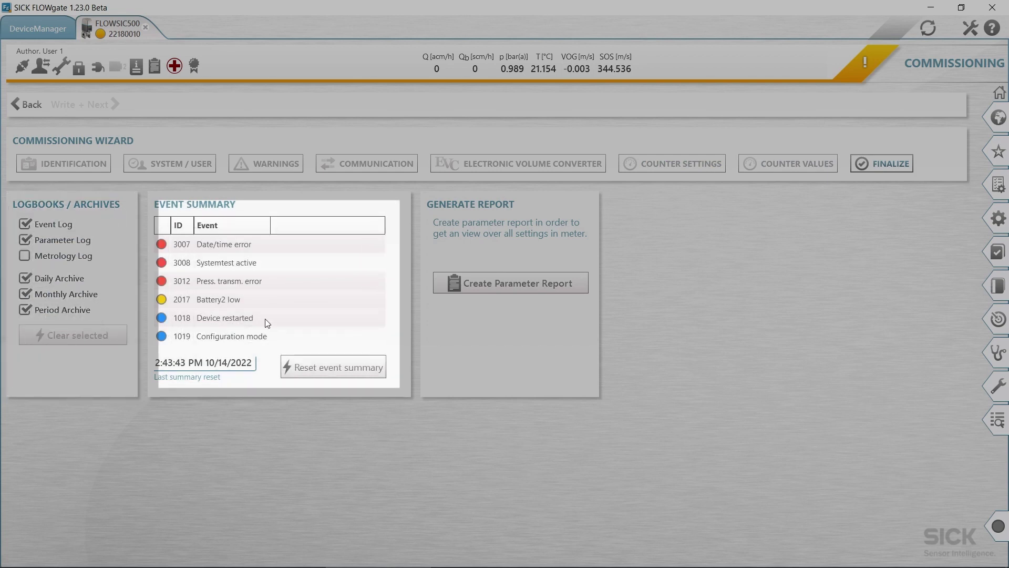
Reset the event summary so only the current events remain listed
{"action": "left_click", "coordinate": [322, 369]}
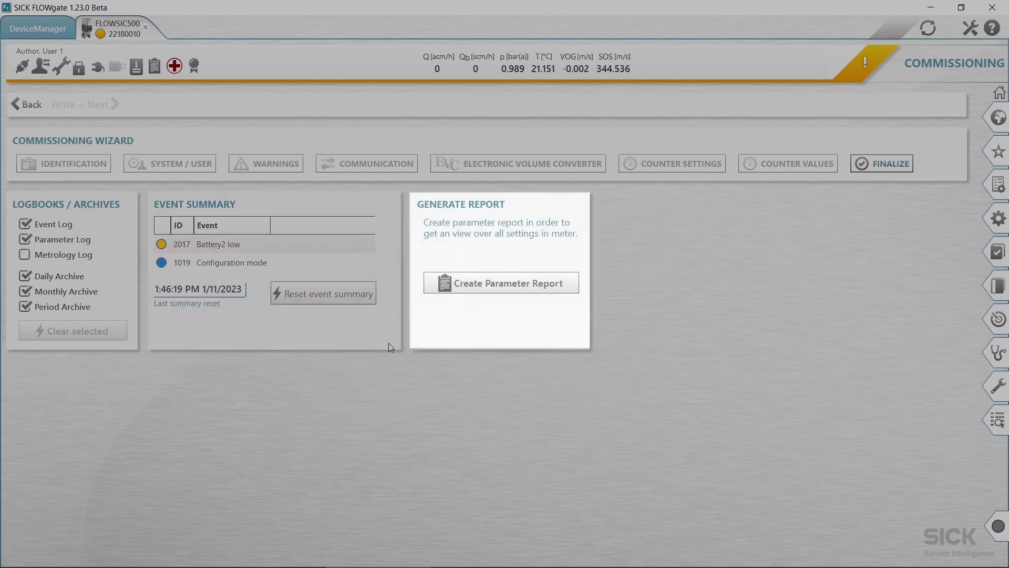
Generate the parameter report, zoom in twice, scroll to the end of page 2 and choose Send or save
{"action": "left_click", "coordinate": [518, 284]}
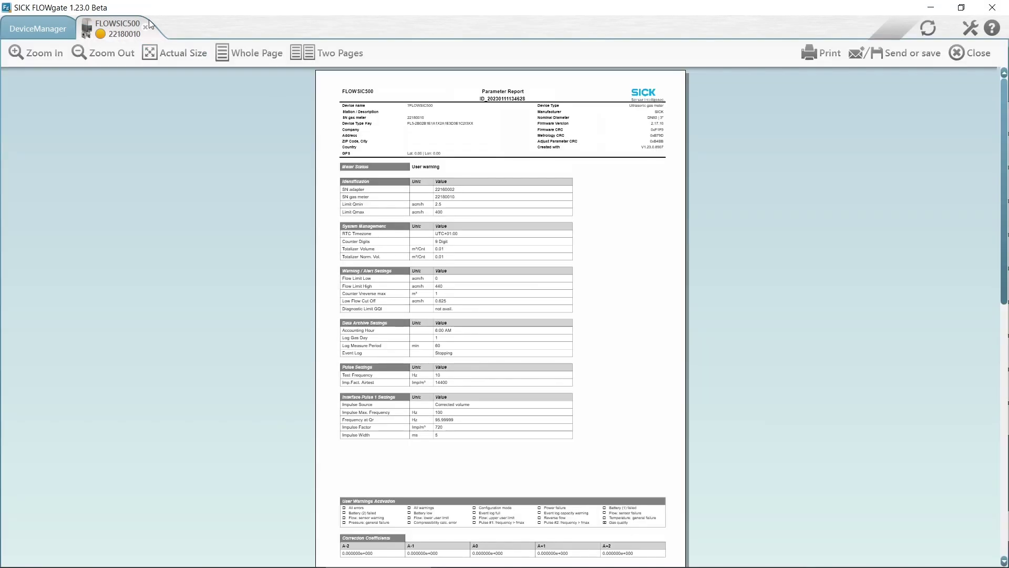
{"action": "left_click", "coordinate": [32, 57]}
{"action": "left_click", "coordinate": [33, 57]}
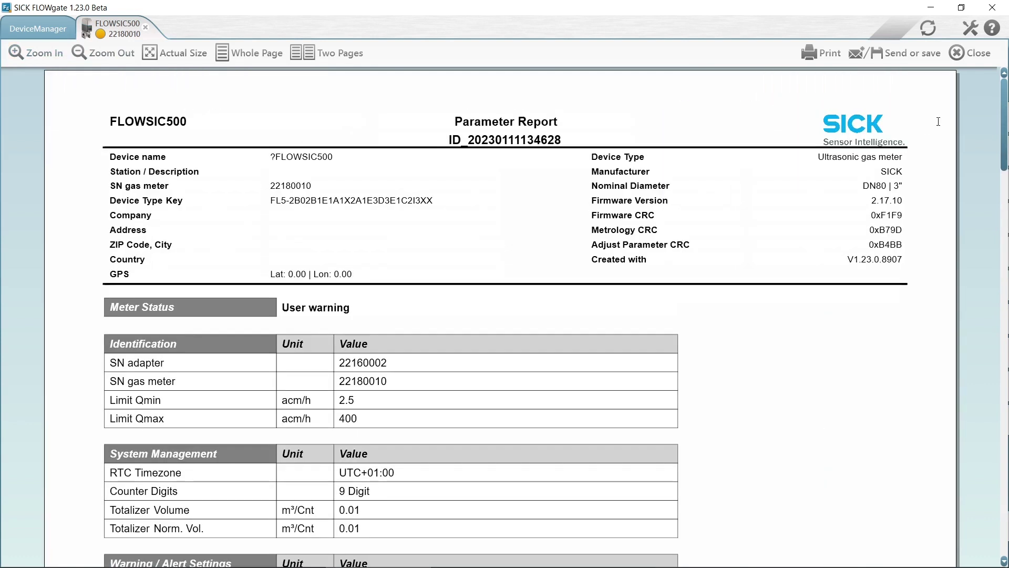
{"action": "left_click_drag", "start_coordinate": [1006, 102], "coordinate": [986, 458]}
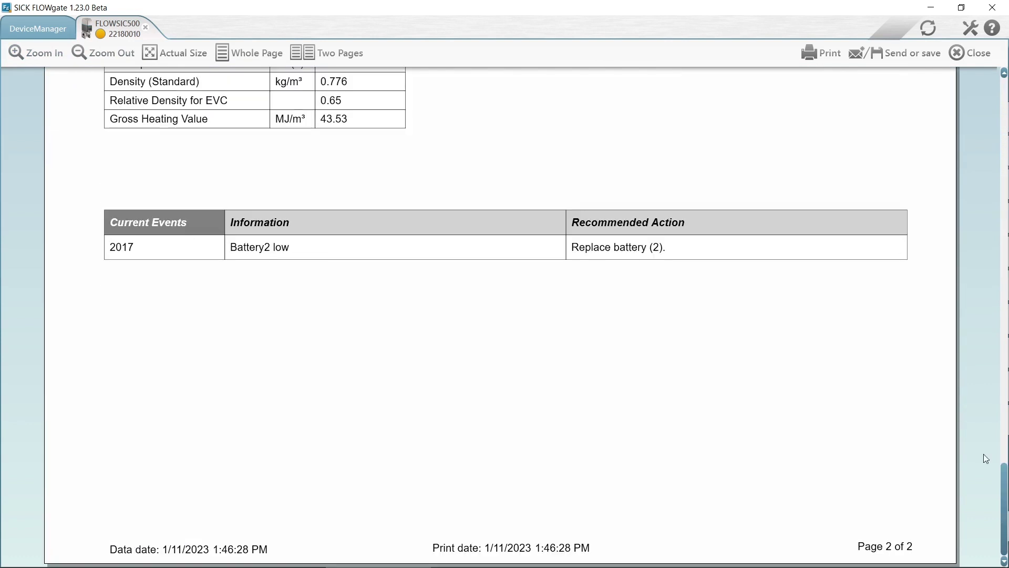
{"action": "left_click", "coordinate": [909, 59]}
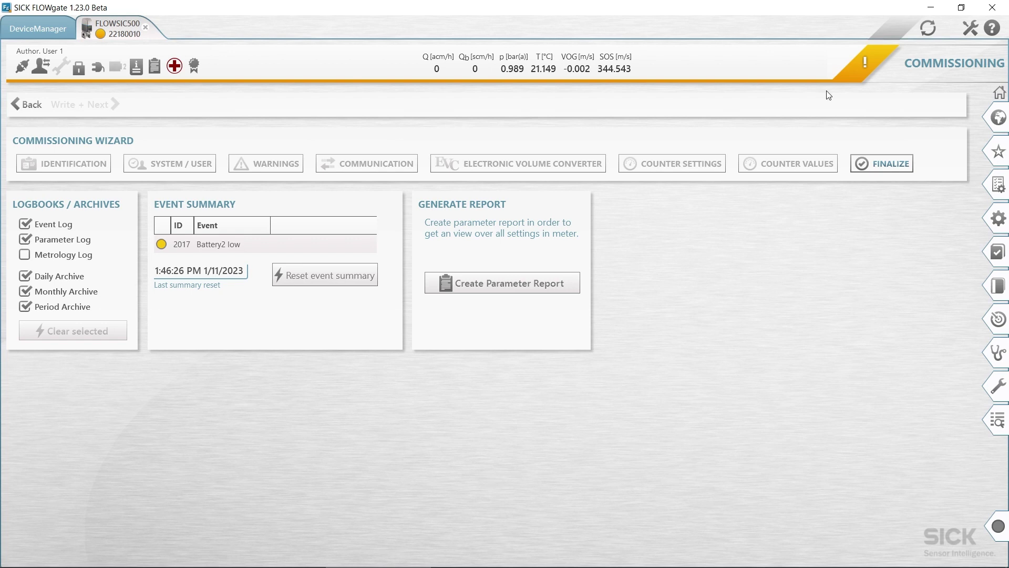
Open Parameter Modification from the right sidebar and choose the System / User tile
{"action": "left_click", "coordinate": [1002, 227]}
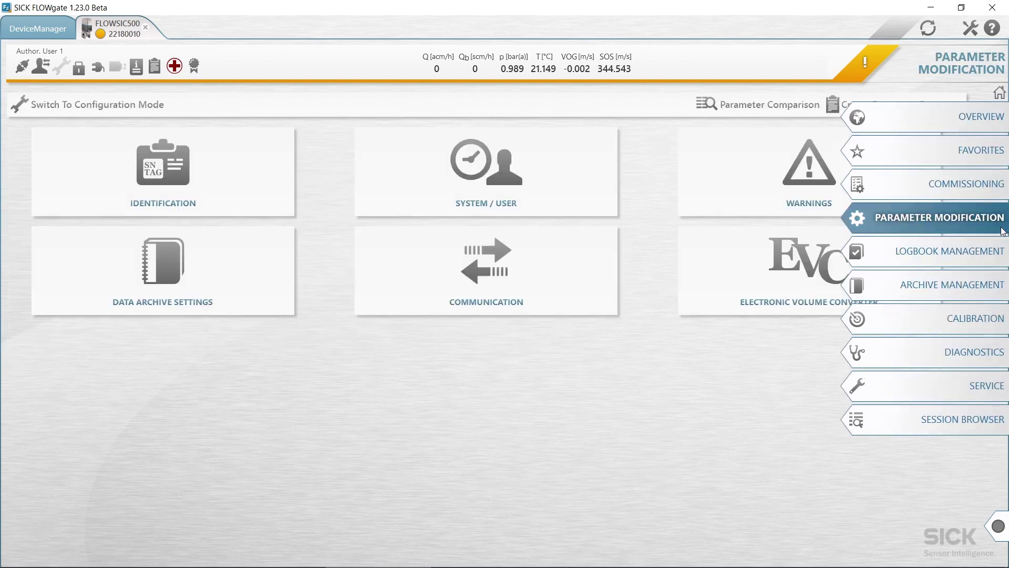
{"action": "left_click", "coordinate": [470, 184]}
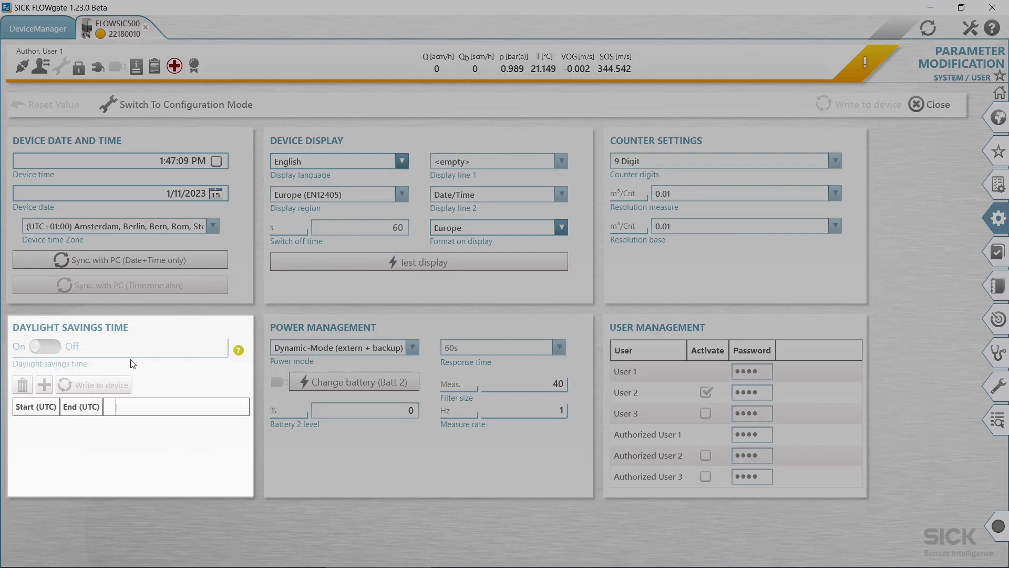
Switch to configuration mode, add a 2023 Jan 11–12 daylight saving period and write it to the device
{"action": "left_click", "coordinate": [195, 103]}
{"action": "left_click", "coordinate": [44, 385]}
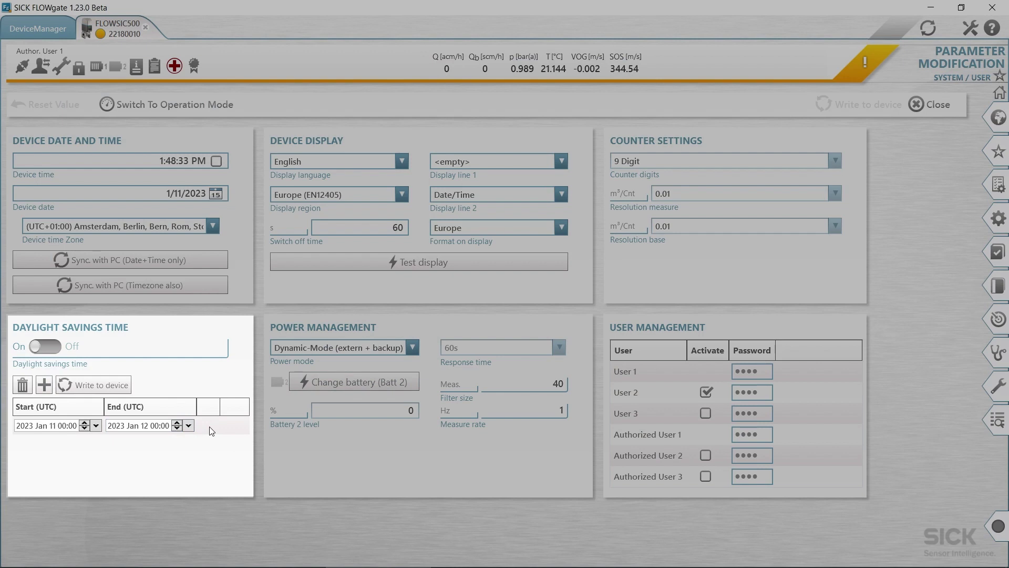
{"action": "left_click", "coordinate": [120, 384]}
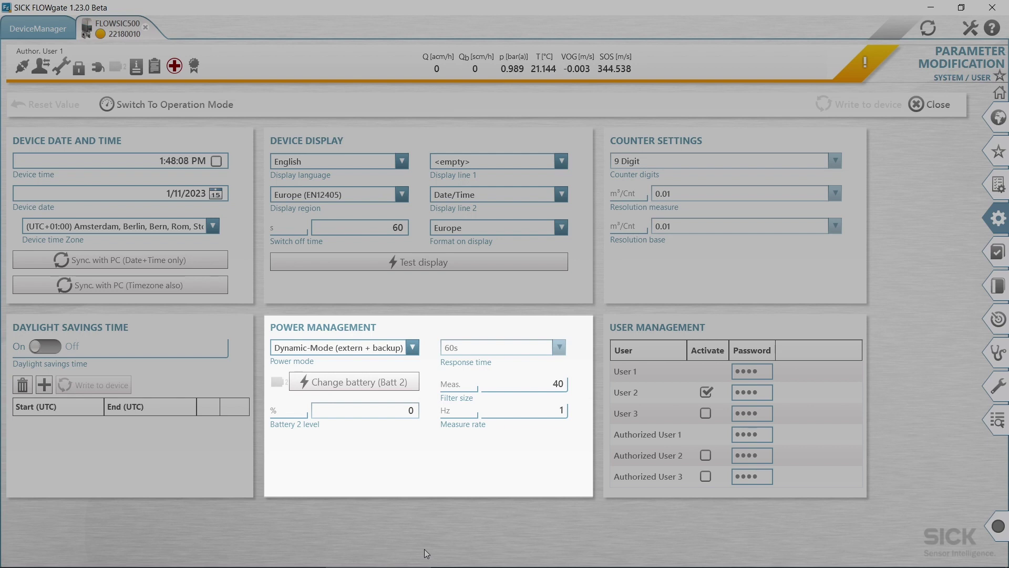
Expand the Power mode list in Power Management to show Dynamic, Battery and Eco
{"action": "left_click", "coordinate": [415, 344]}
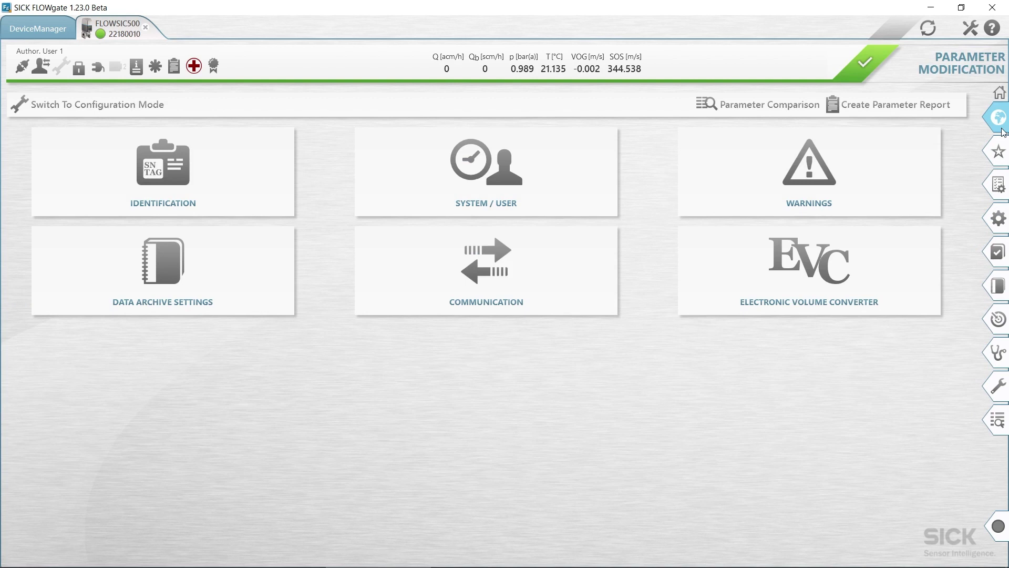
Go from the device overview to Diagnostics > Status Diagnostics, showing no current status events
{"action": "left_click", "coordinate": [1001, 121]}
{"action": "left_click", "coordinate": [997, 352]}
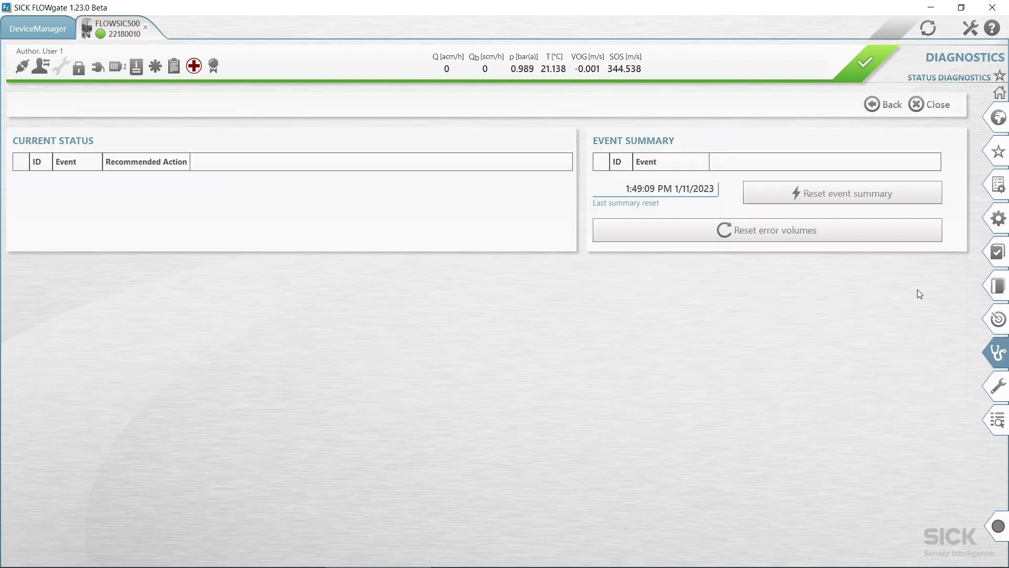